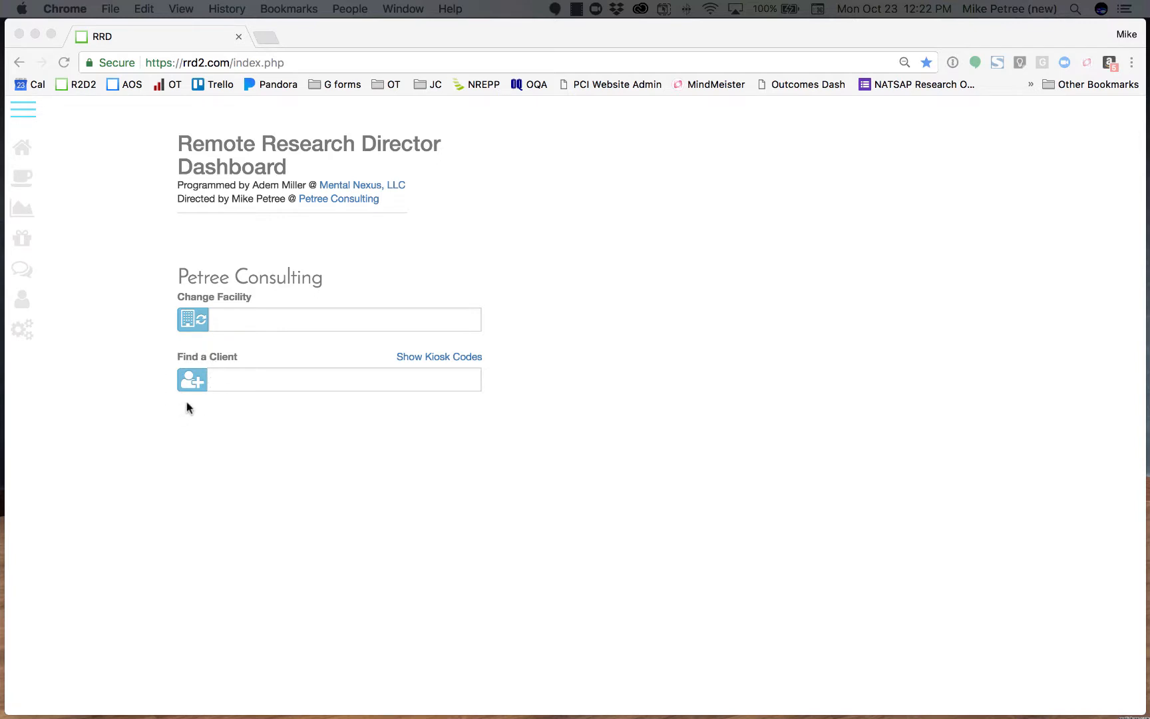
Start a new client record and enter the client's first name, last name and the gender Female.
click(189, 384)
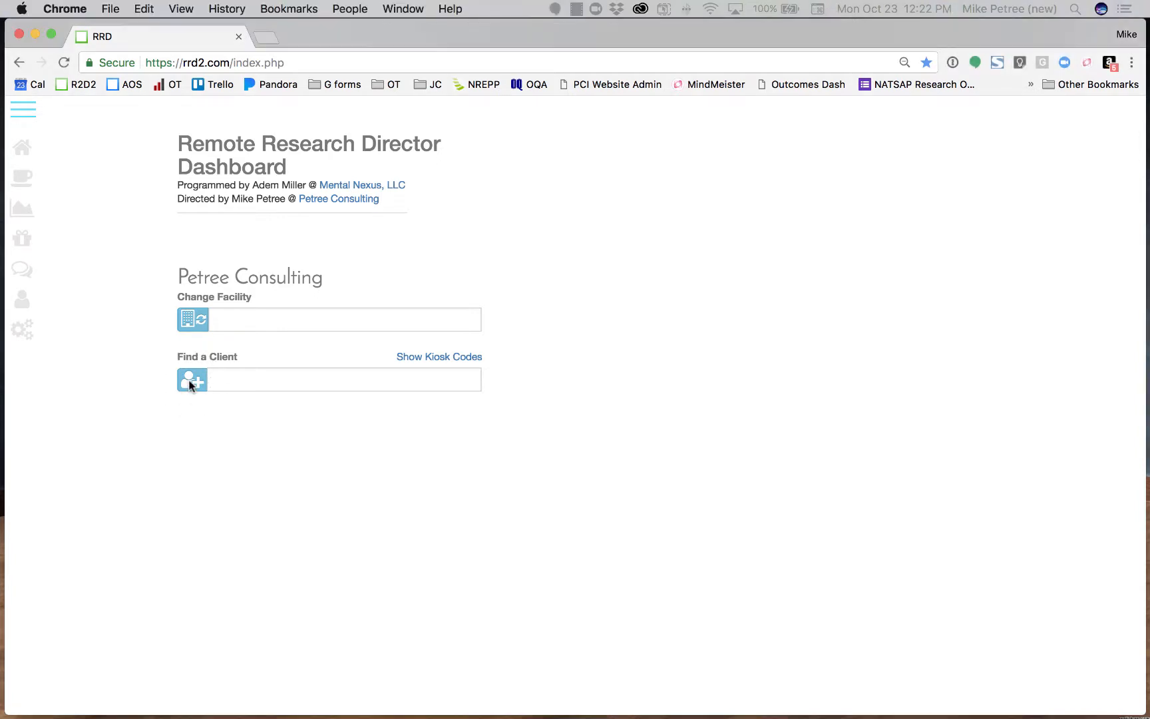
click(193, 383)
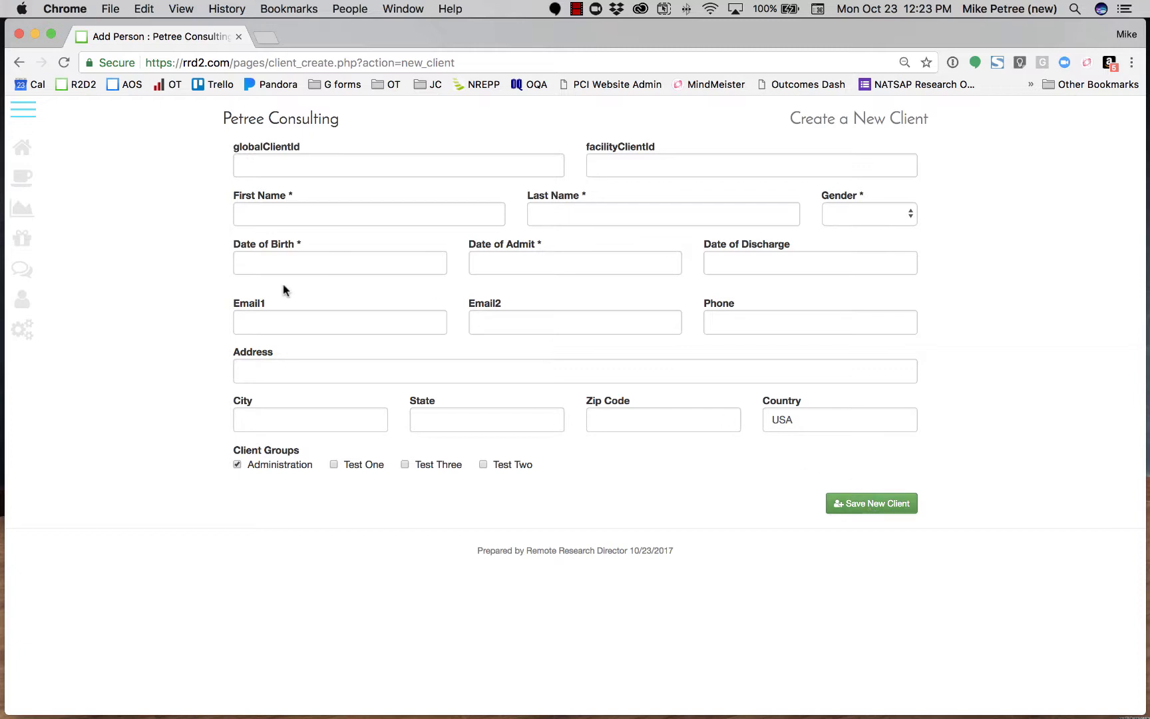
drag(275, 306, 229, 304)
click(350, 215)
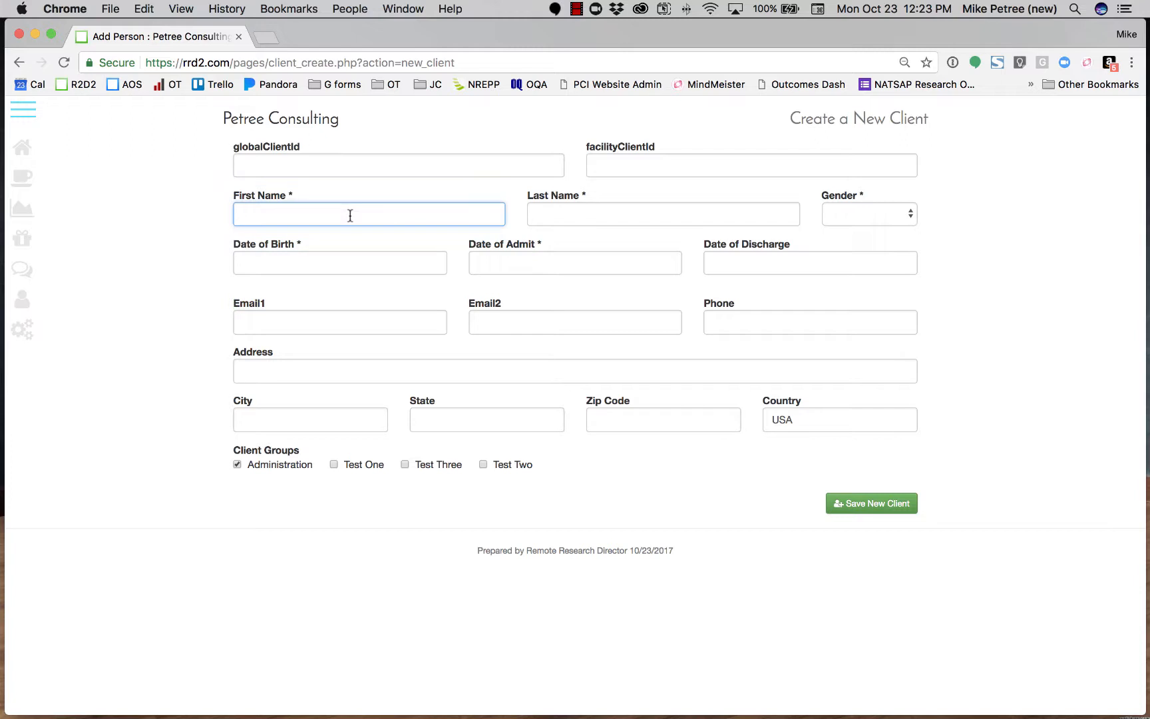
text(Jane)
key(Tab)
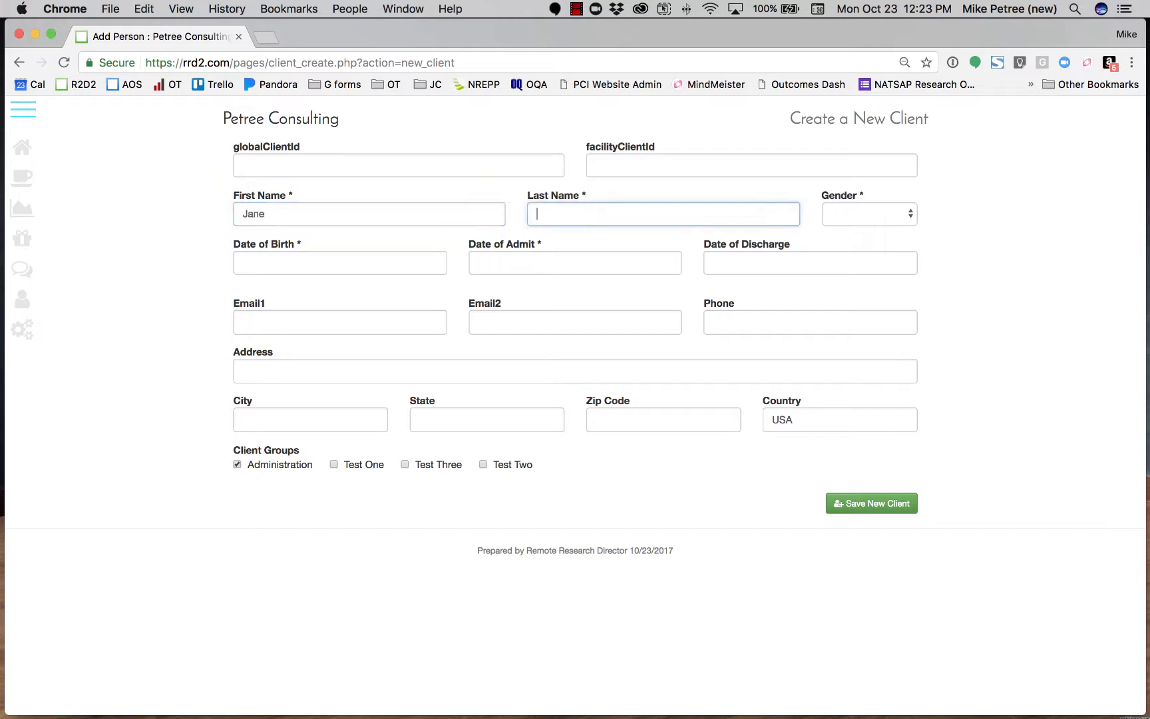
text(Doe)
key(Tab)
key(f)
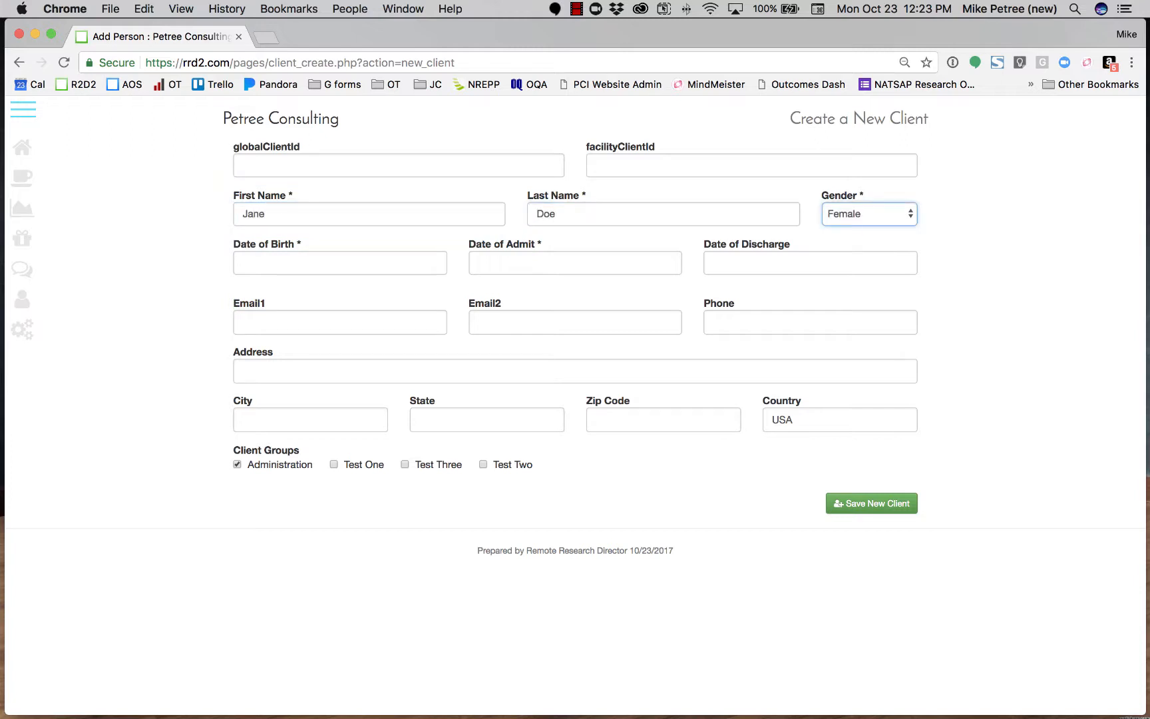
Enter the client's date of birth and set the date of admit to 10/23/2017.
key(Tab)
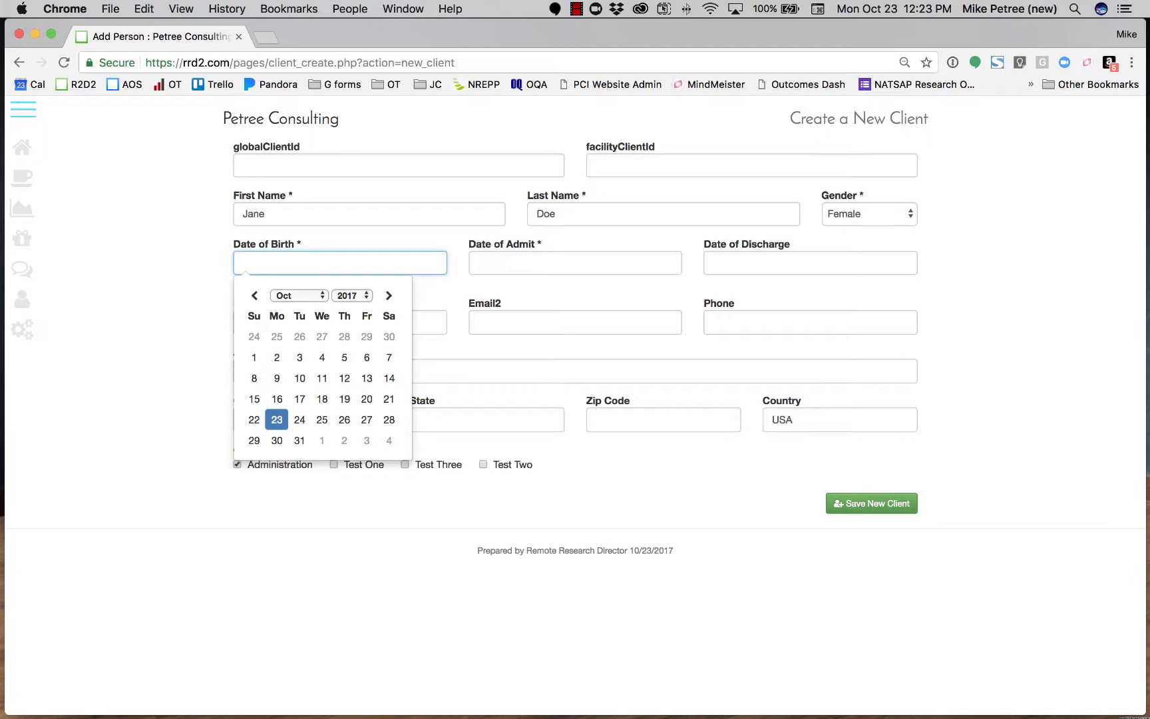
click(275, 418)
click(311, 272)
key(BackSpace)
key(BackSpace)
text(000)
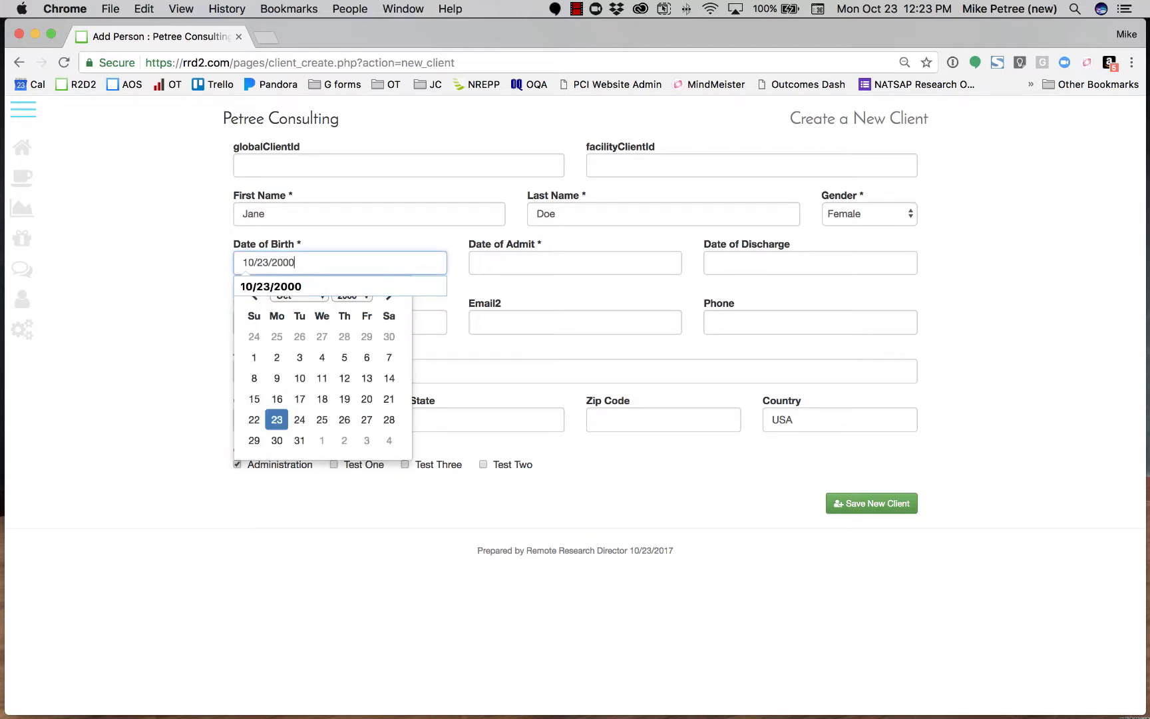
click(521, 263)
click(512, 420)
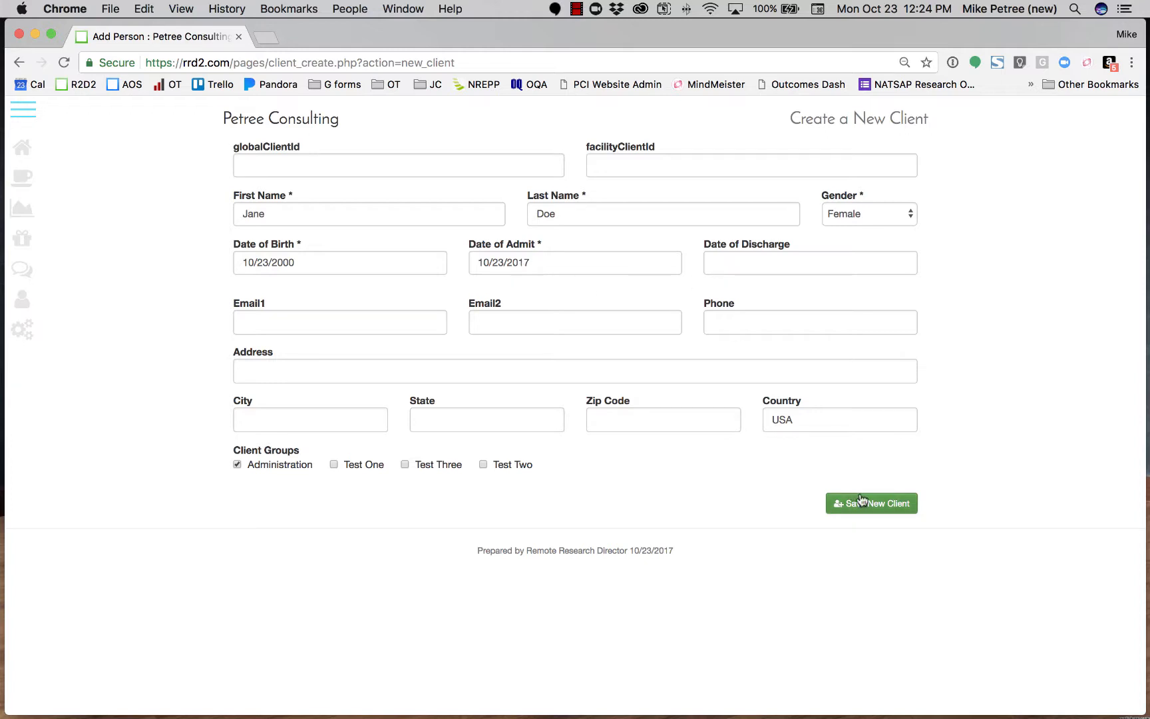
Fill in the client's primary e-mail address and save the new client.
click(404, 329)
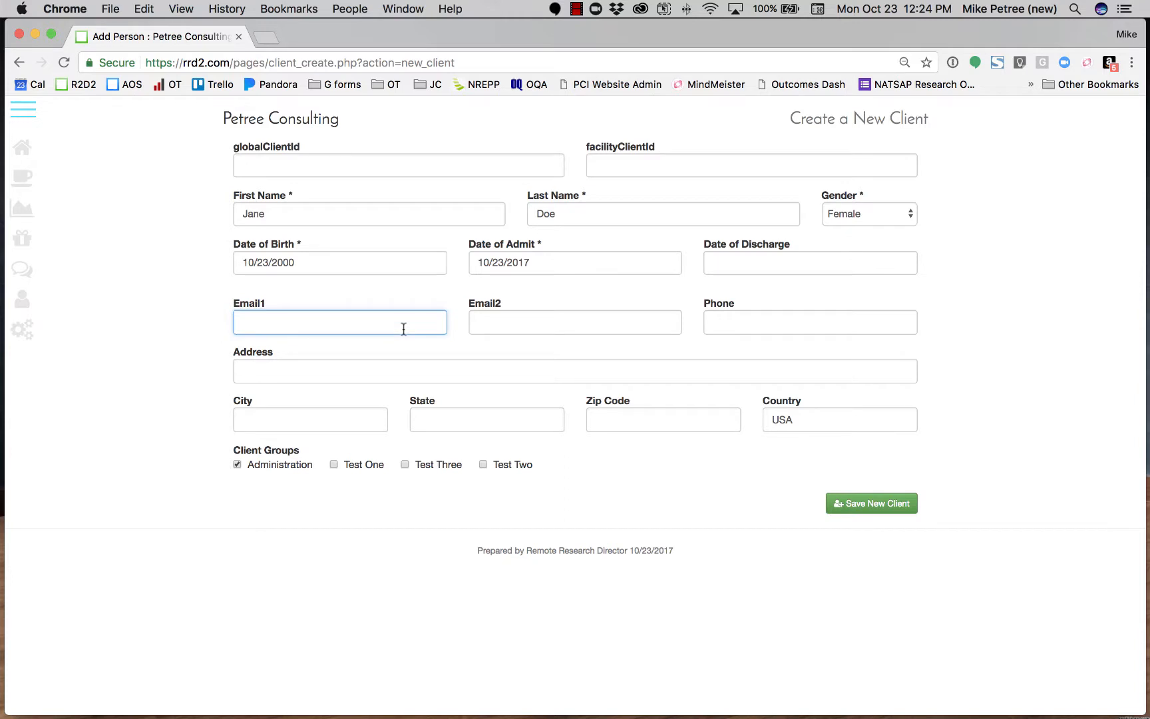
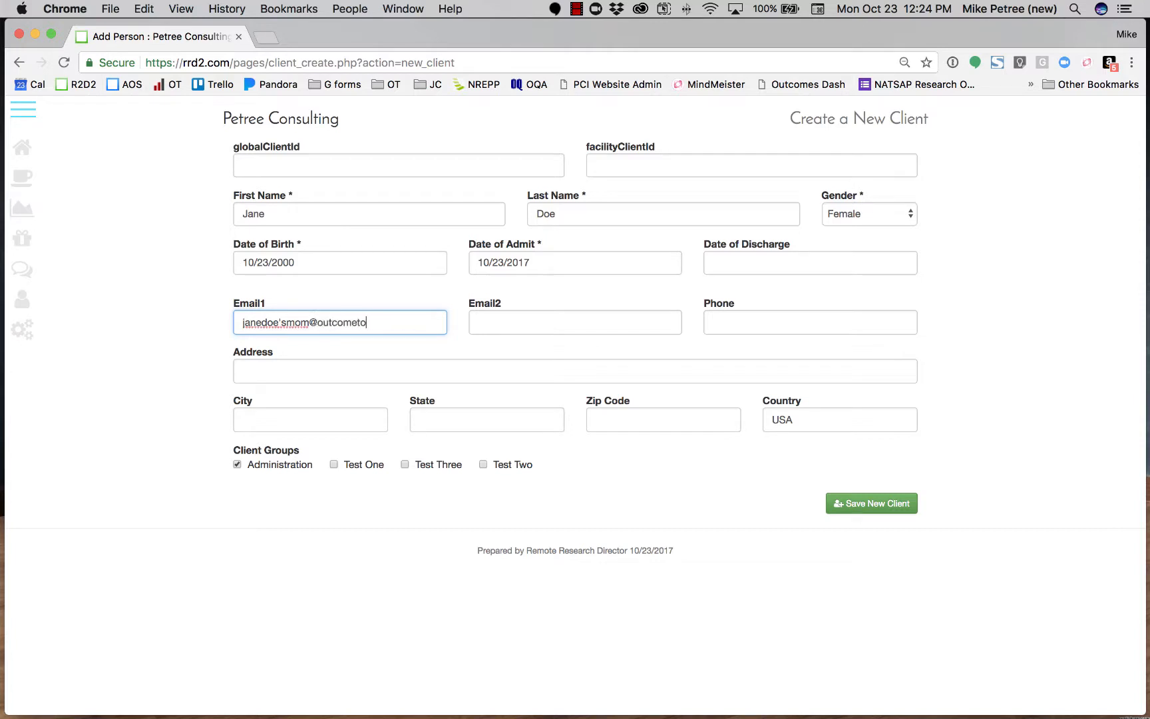
key(Return)
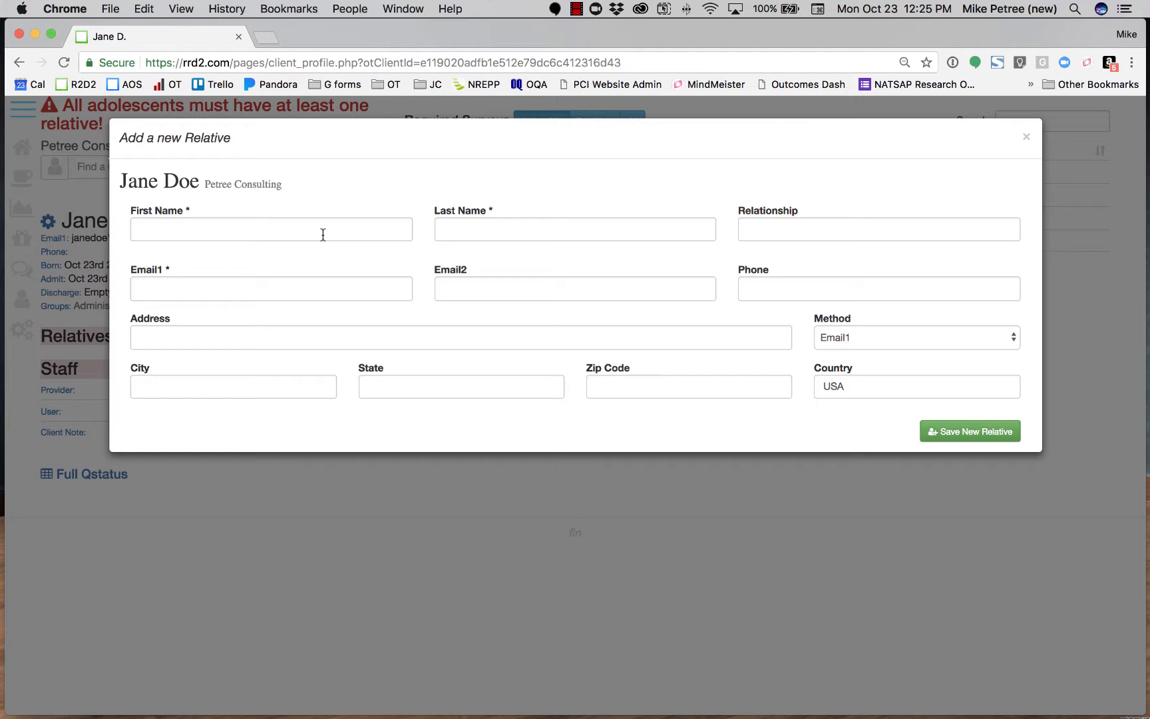
Enter the new relative's first and last name and set the relationship to mother.
click(323, 234)
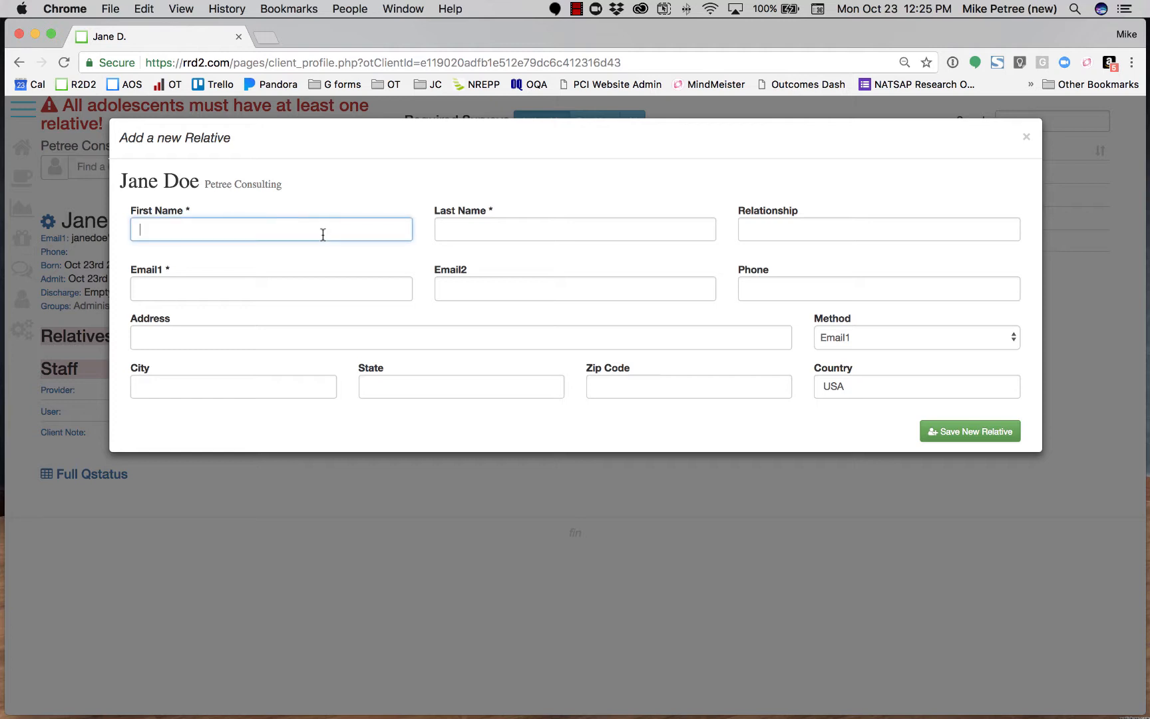
text(JaneDoes')
key(Tab)
text(Mom)
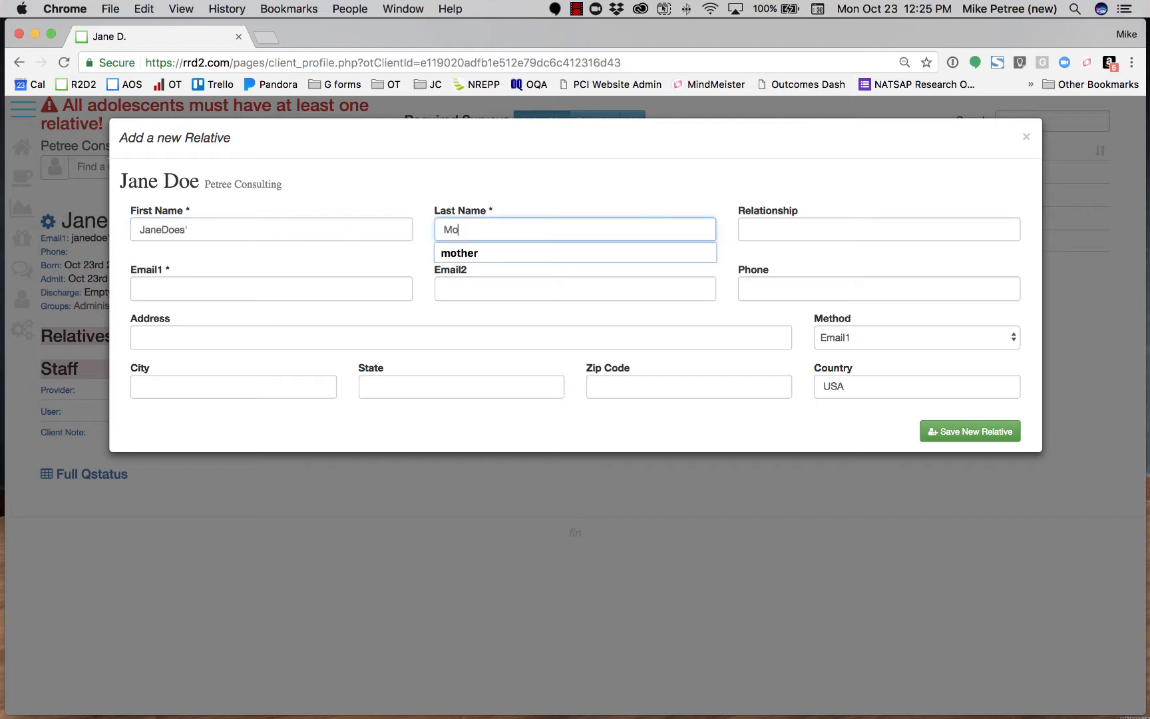
key(Tab)
text(mother)
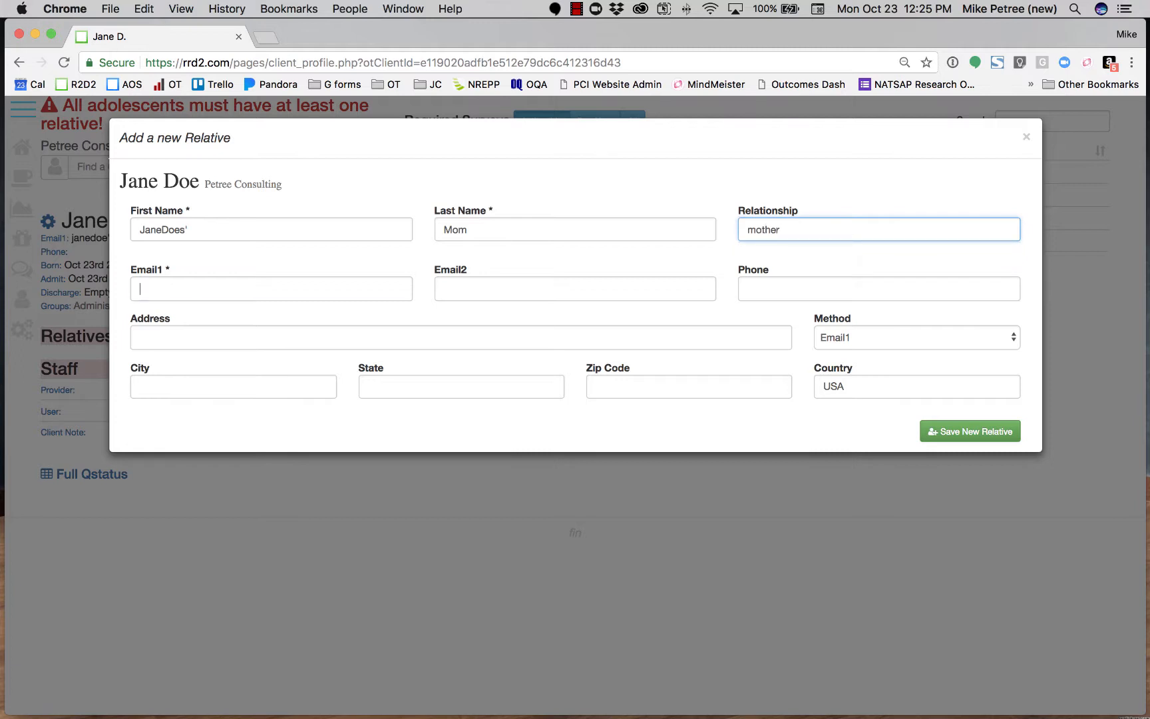
Fill in the relative's primary e-mail with the same address as the client's and save the new relative.
key(Tab)
text(jane)
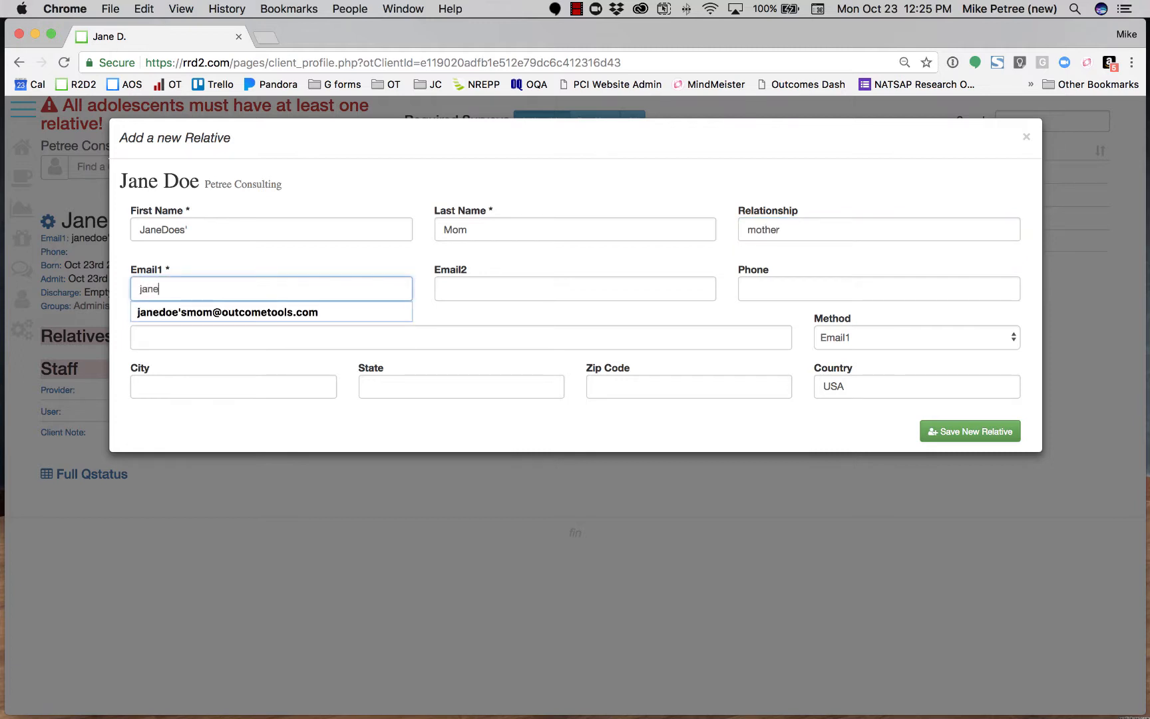
key(Down)
key(Return)
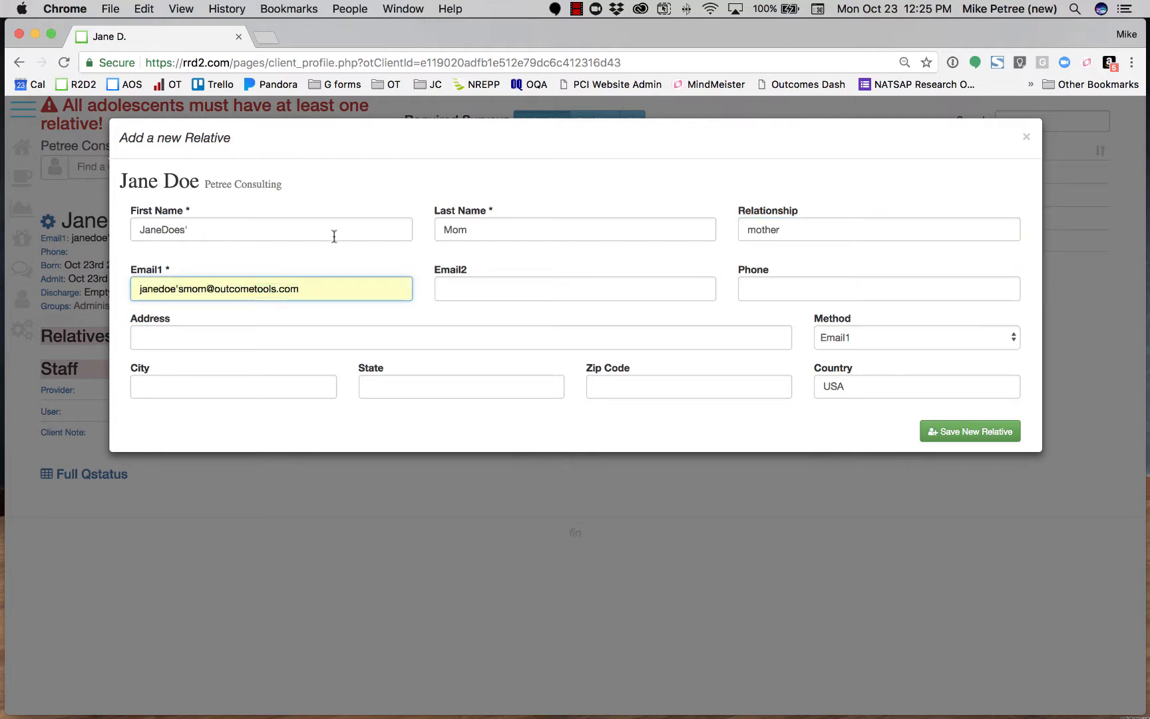
click(965, 432)
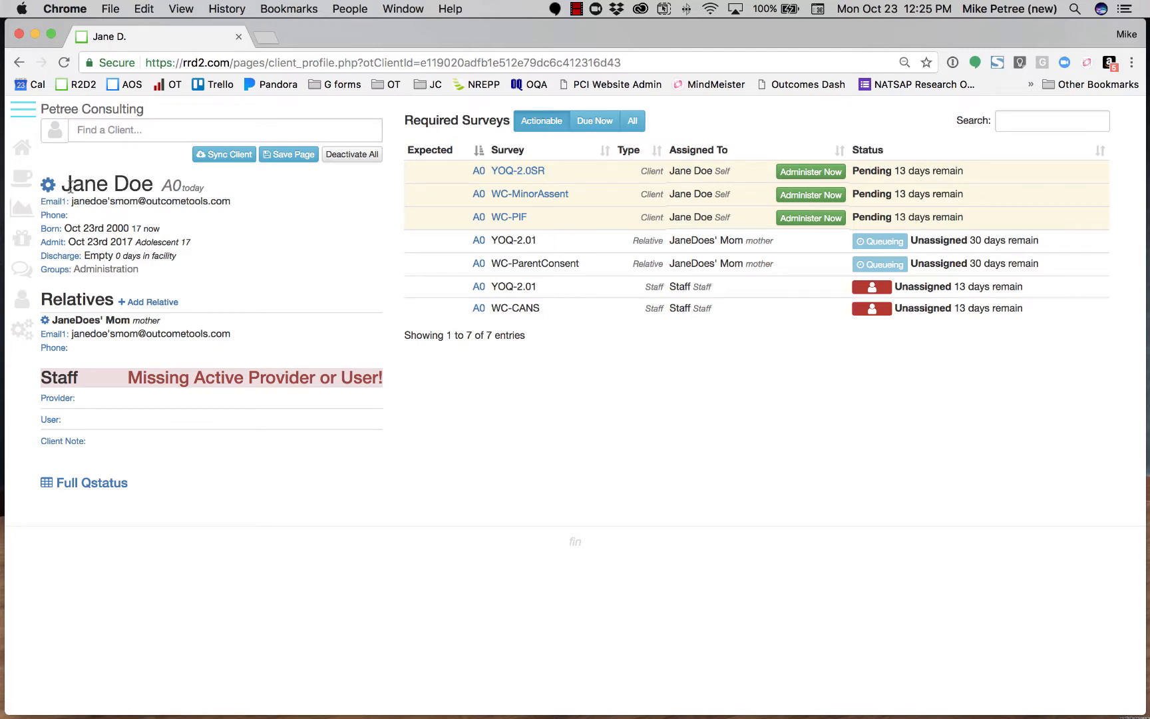
View the client's discharge date setting without changing it, and reload the client profile to refresh the survey statuses.
click(61, 257)
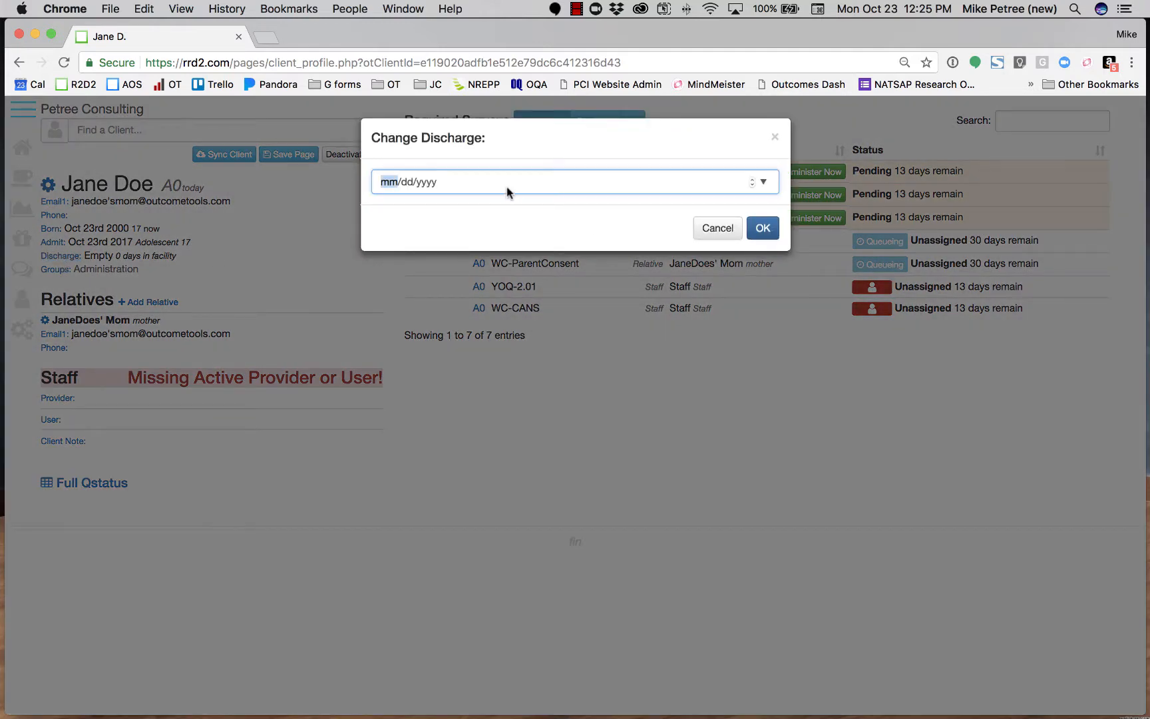
click(717, 228)
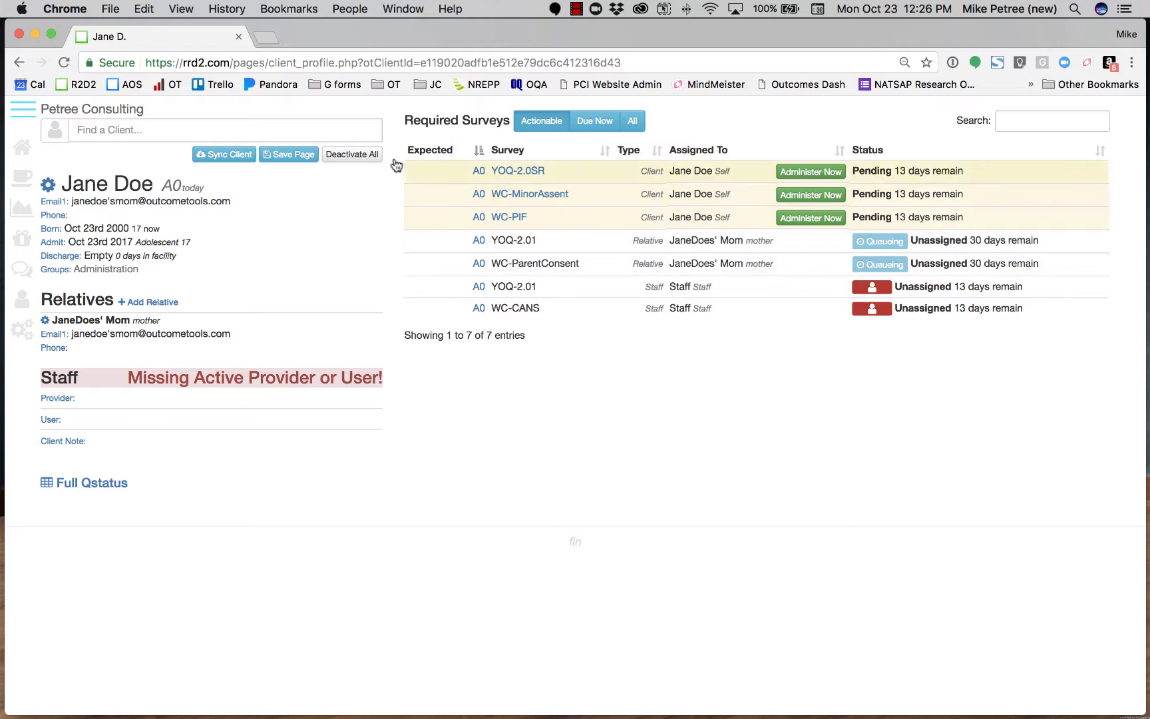
click(63, 64)
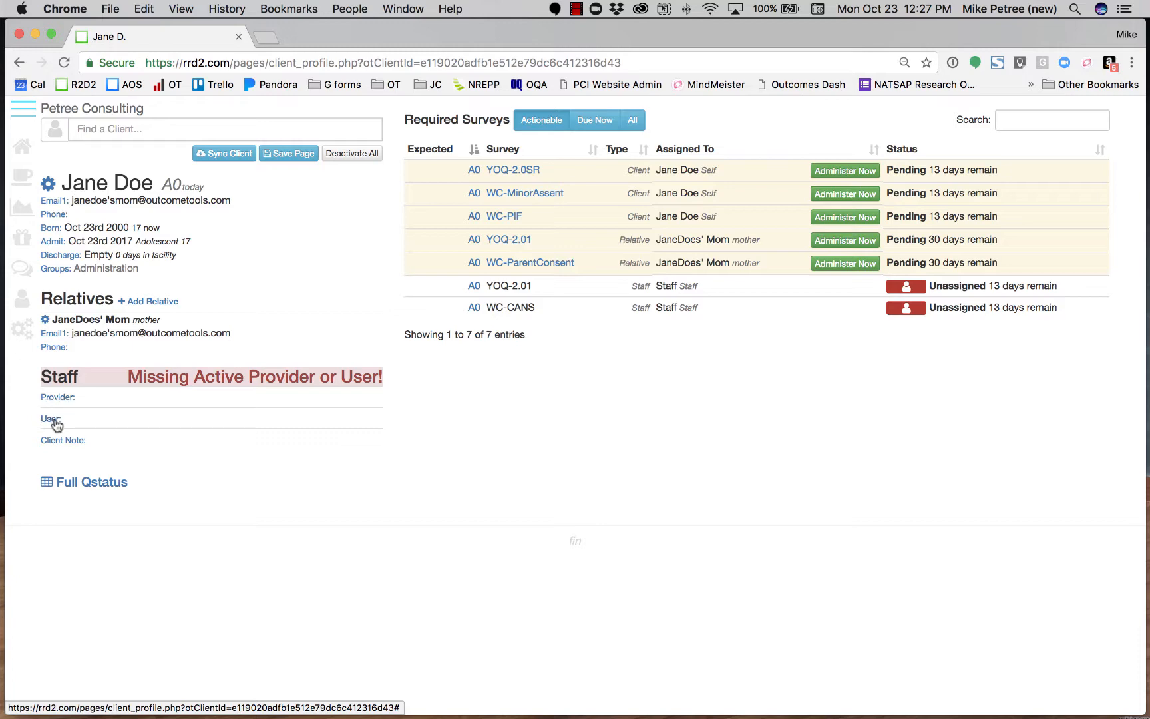
Start adding a staff user to the client and enter the new user's first and last name.
click(53, 419)
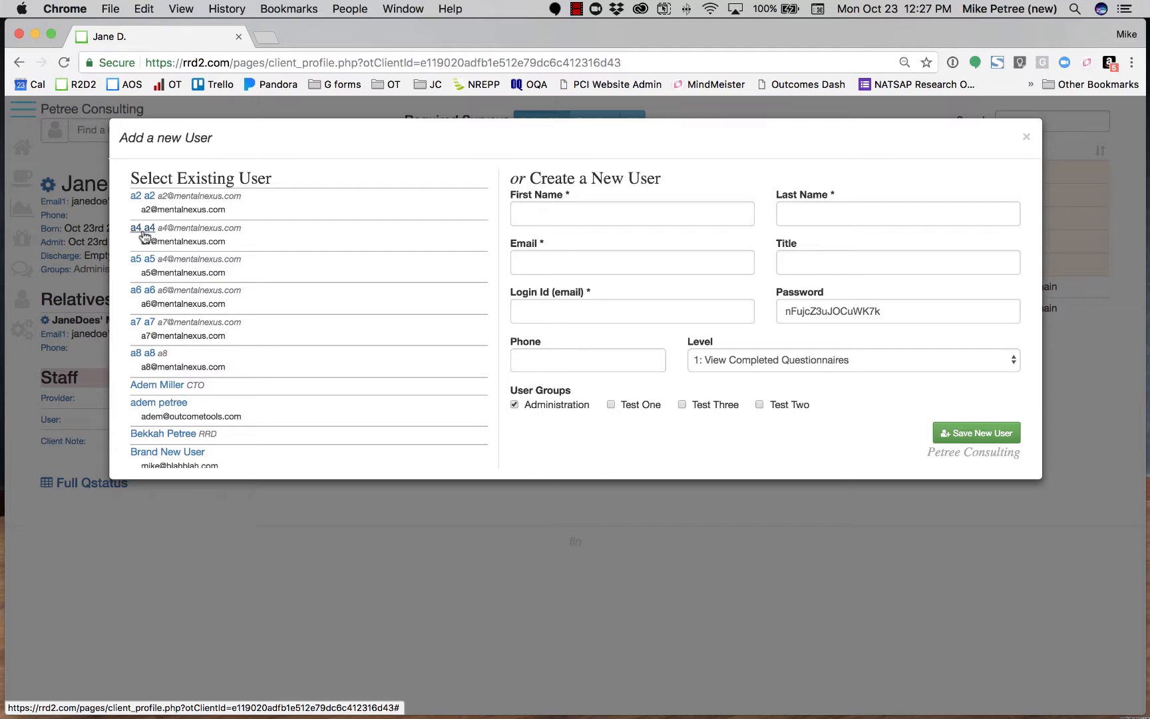
click(582, 216)
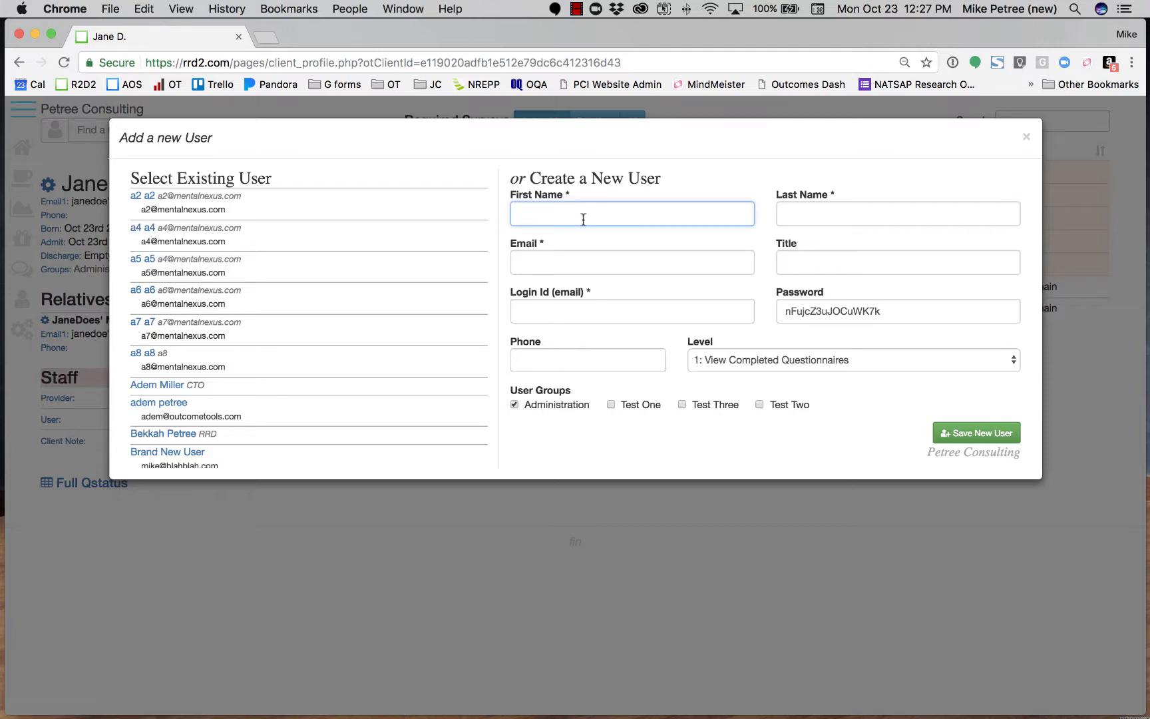
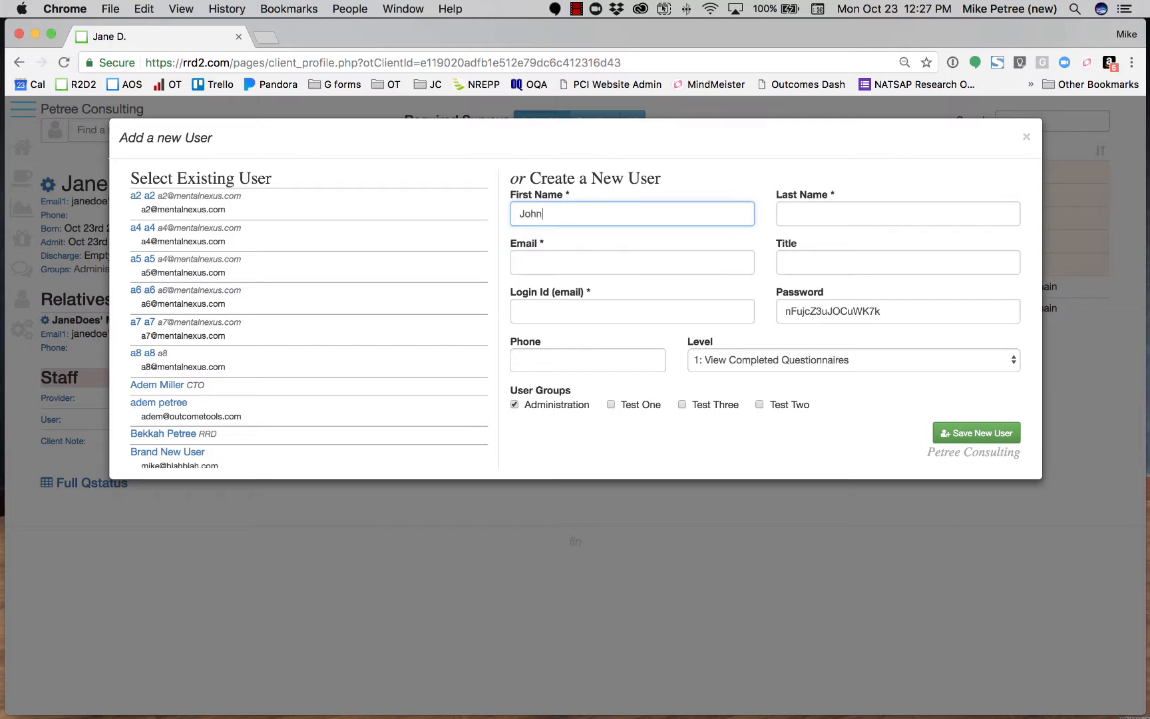
key(Tab)
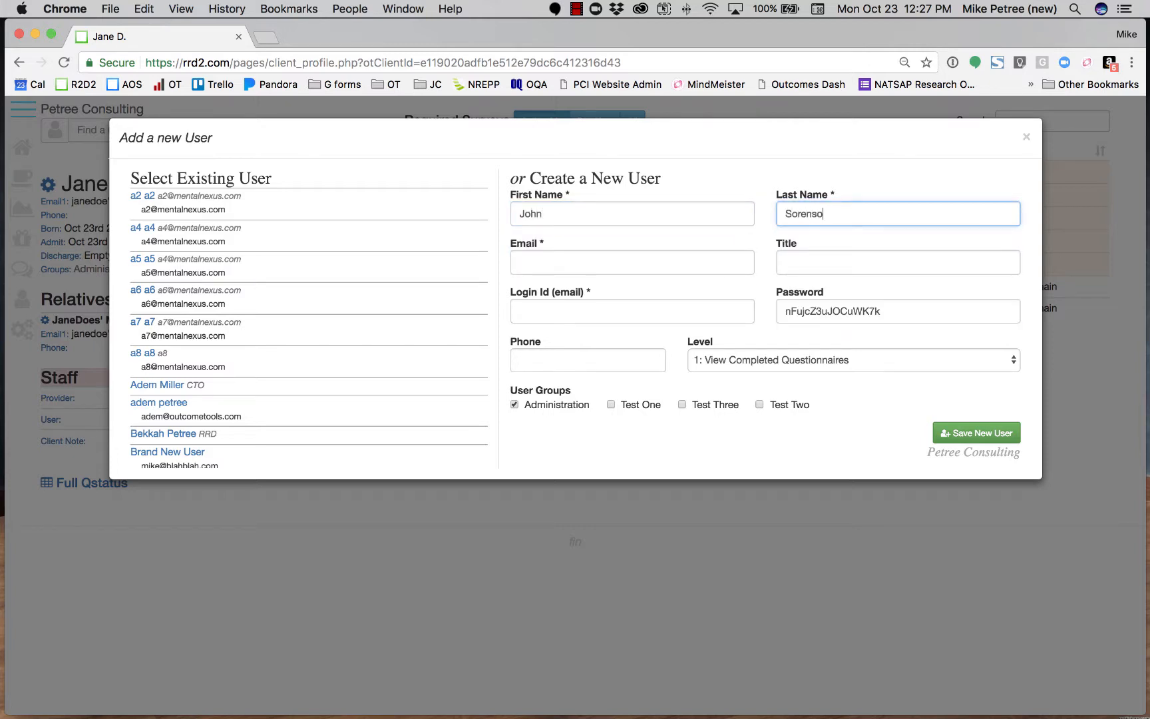
Fill in the new user's e-mail, copy it as the login ID, and save the new user.
key(Tab)
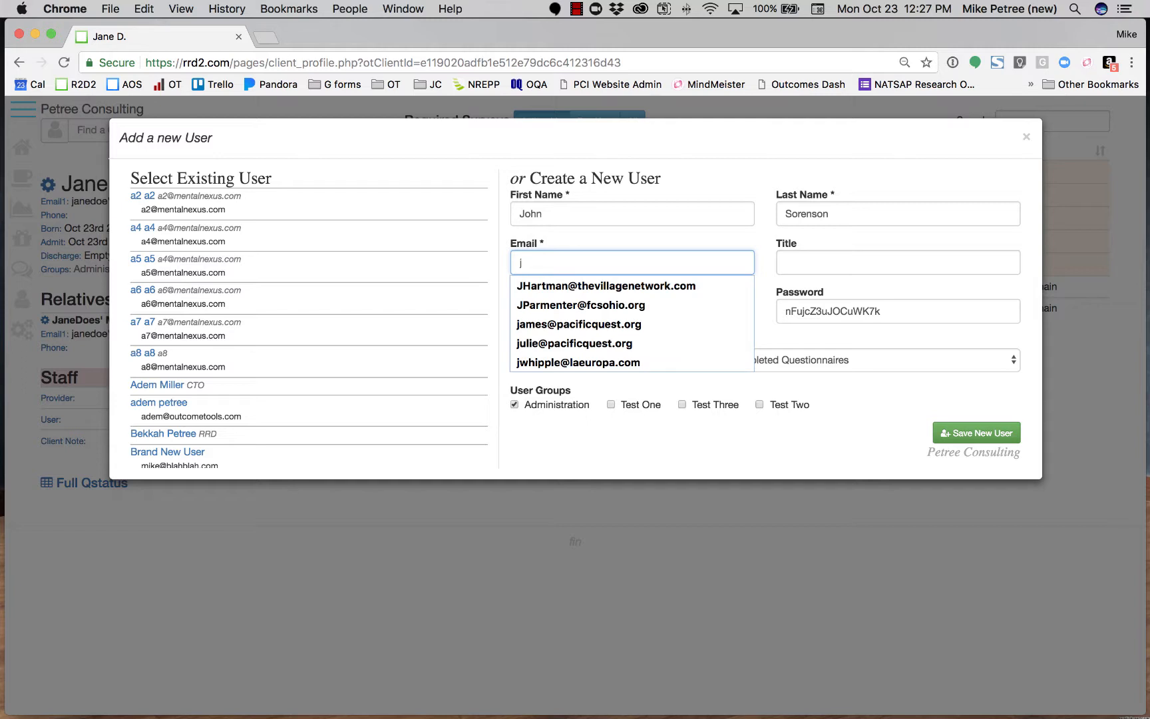
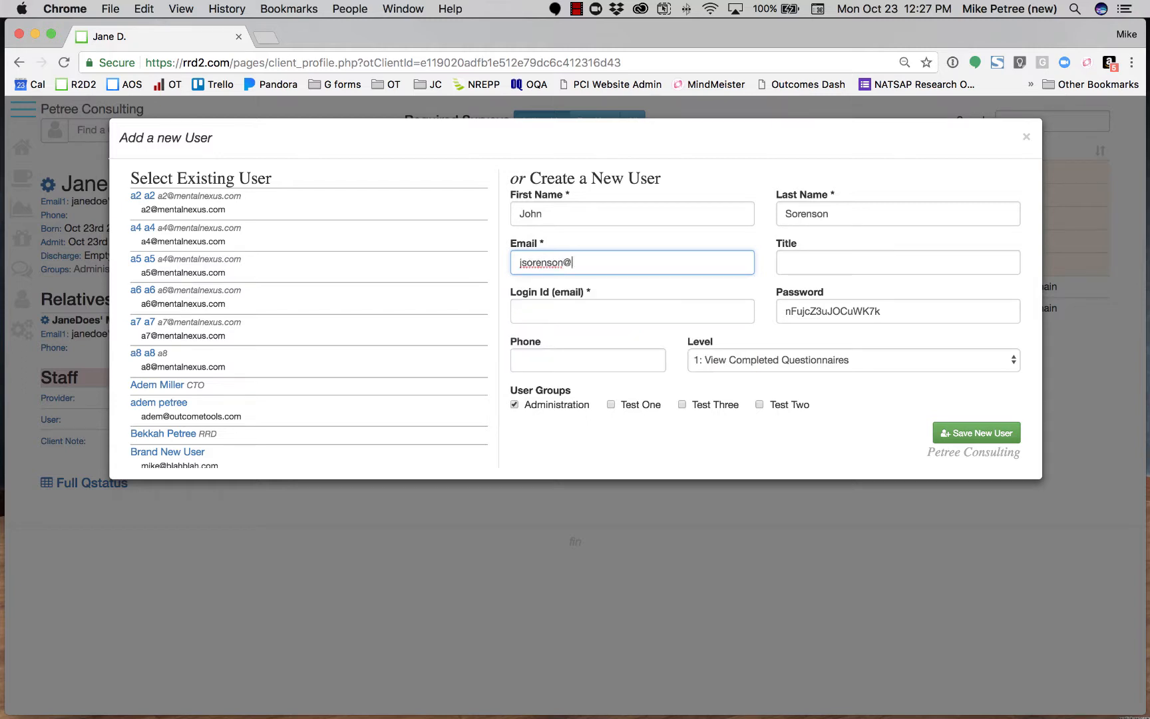
drag(659, 262, 516, 255)
key(super+c)
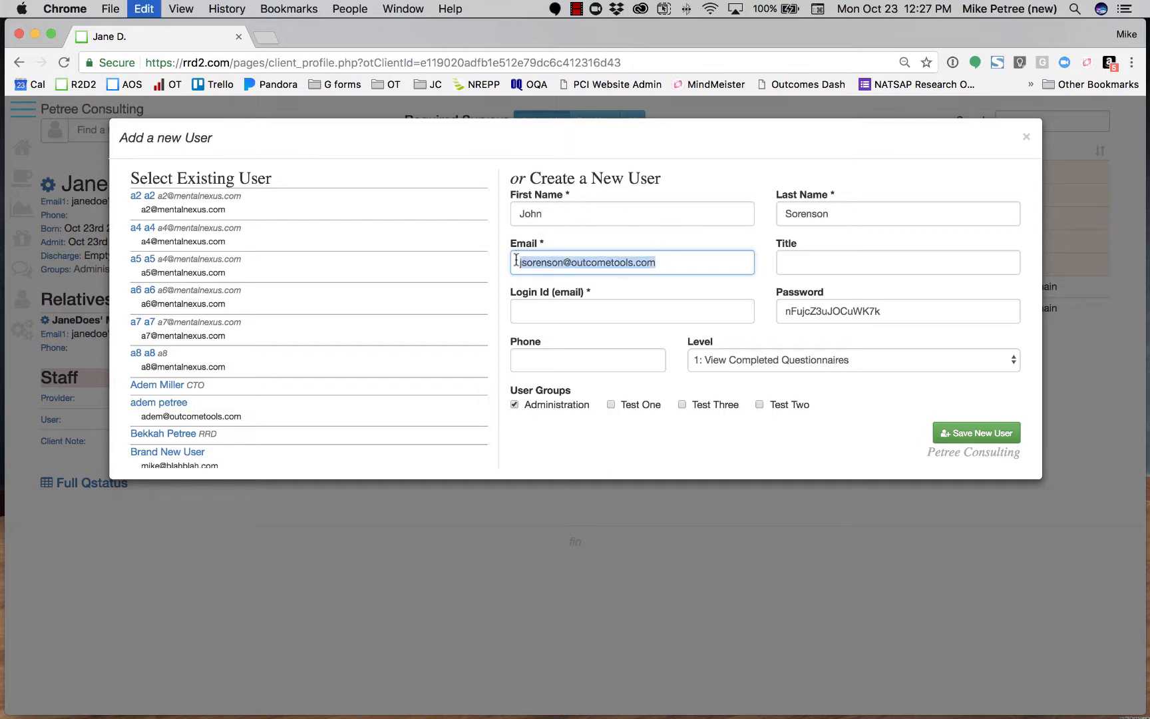
click(533, 318)
key(super+v)
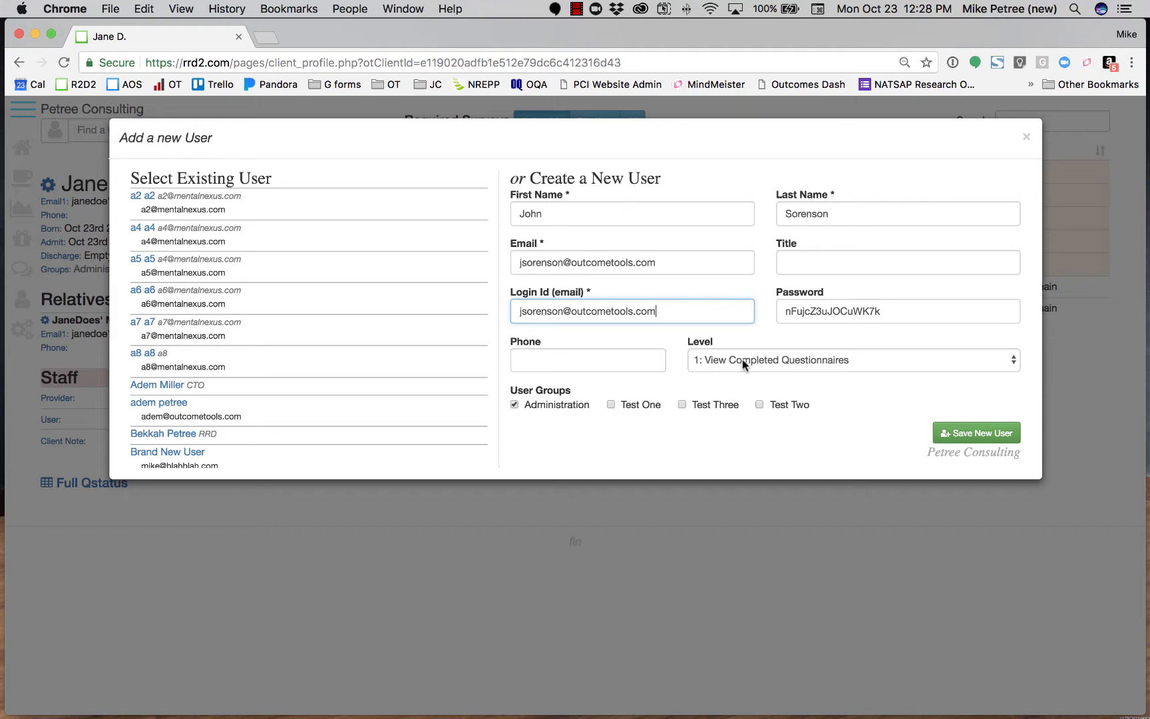
click(977, 436)
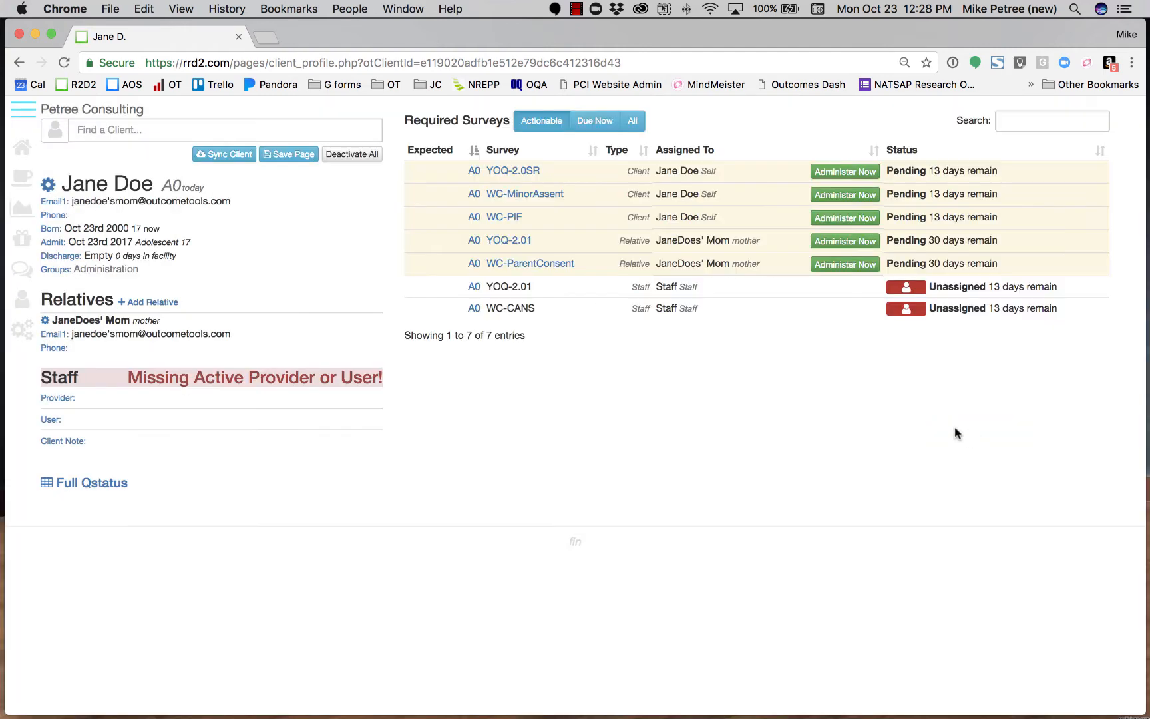
Assign the newly created user to the client from the existing users.
click(52, 422)
scroll(171, 427, down, 2)
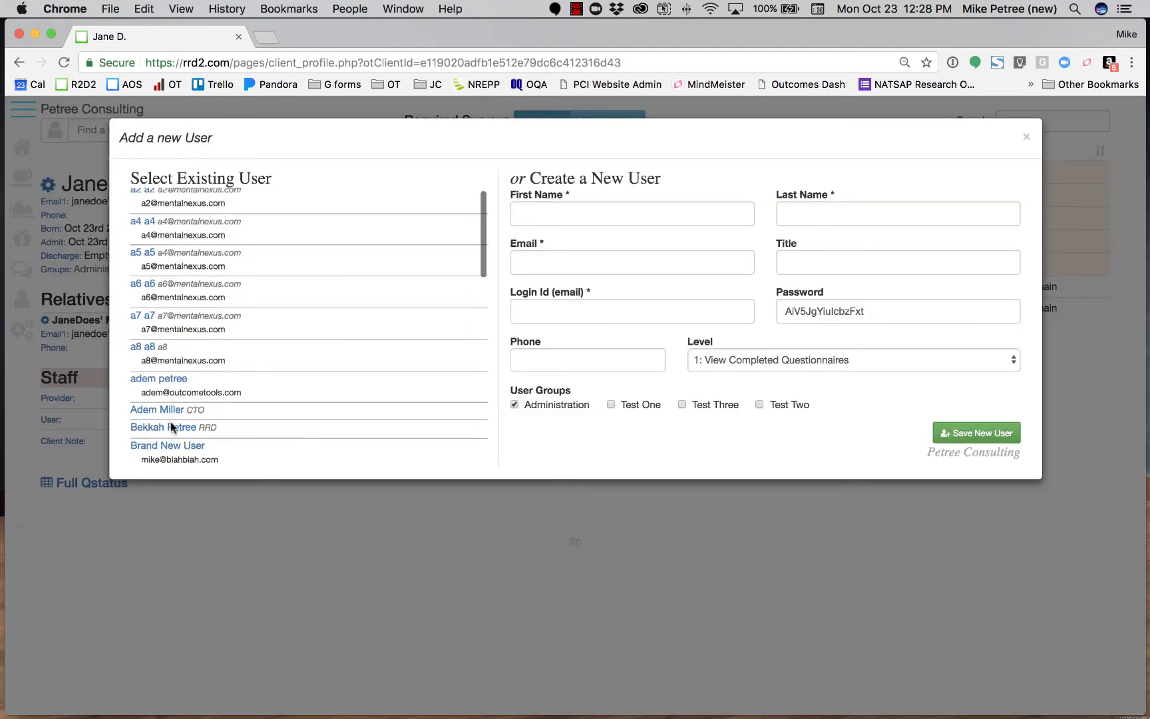
scroll(171, 426, down, 5)
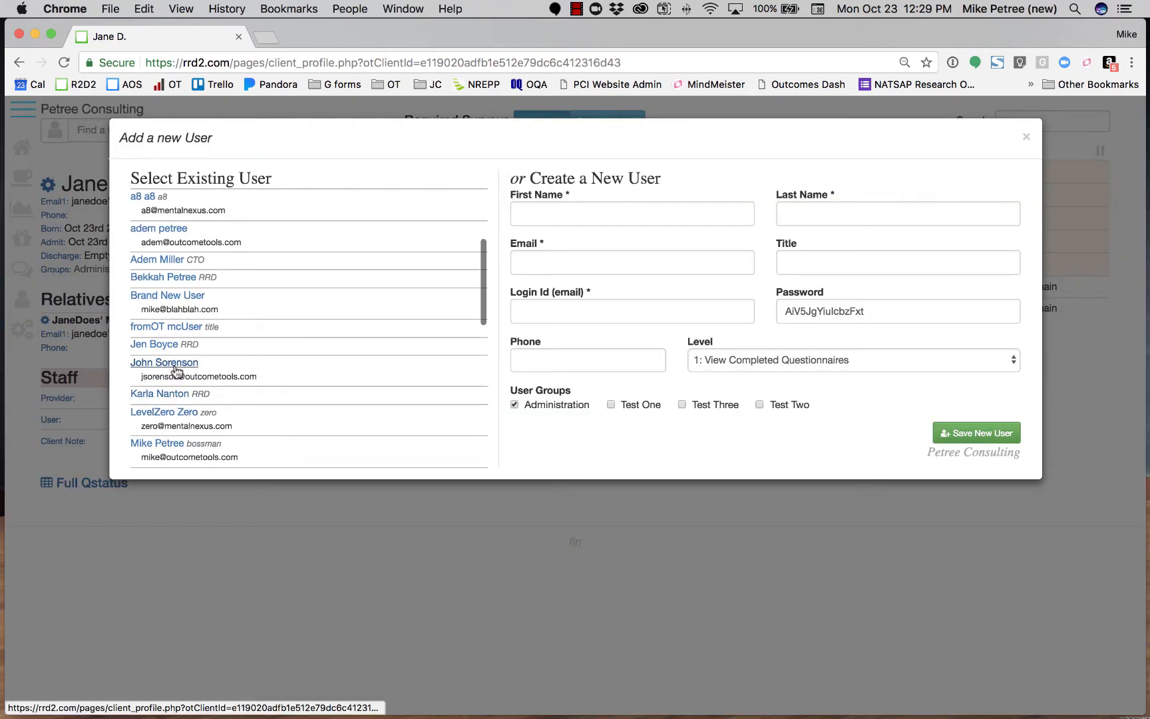
click(176, 365)
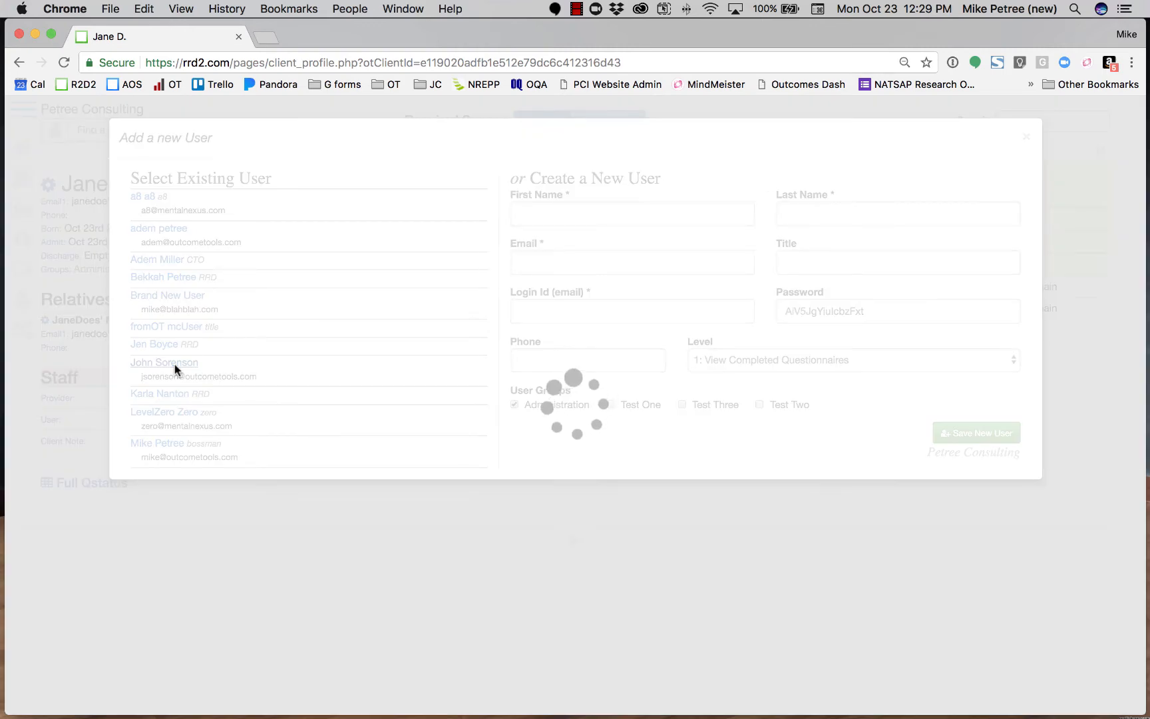